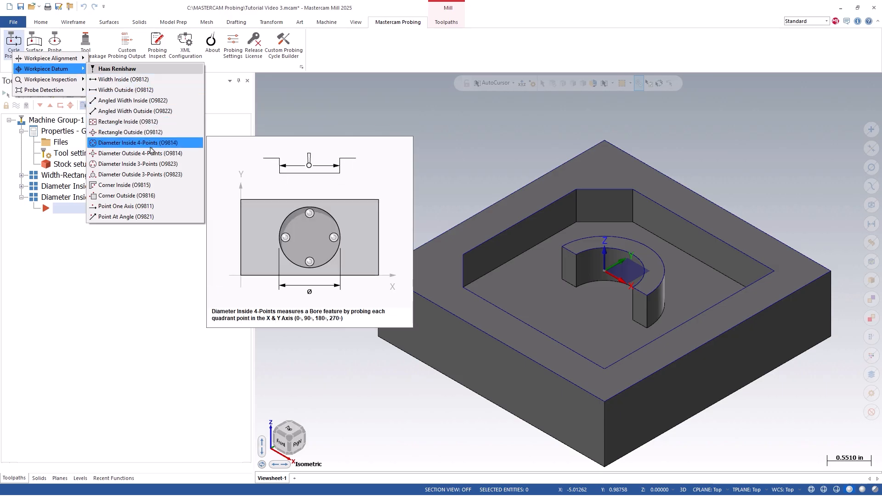
- Add a Diameter Inside 3-Points (O9823) cycle and comment it 'Set G154P10'
{"action": "left_click", "coordinate": [183, 166]}
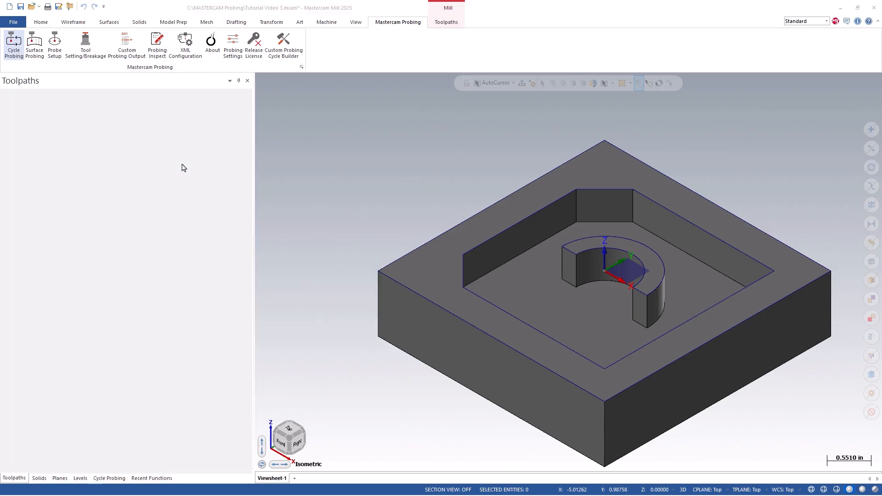
{"action": "left_click", "coordinate": [75, 336]}
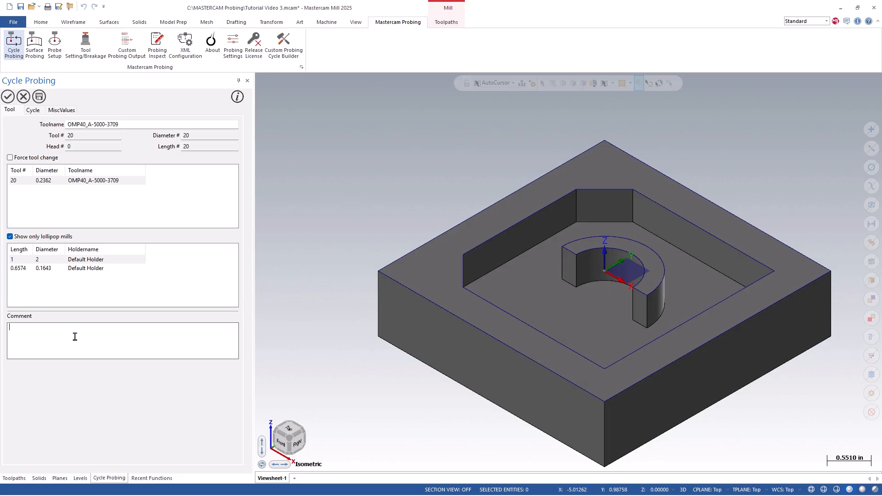
{"action": "type", "text": "Set G154P10"}
- Select the boss's inner arc as cycle geometry: diameter 1.0, probe angles 18, 90, 162
{"action": "left_click", "coordinate": [34, 110]}
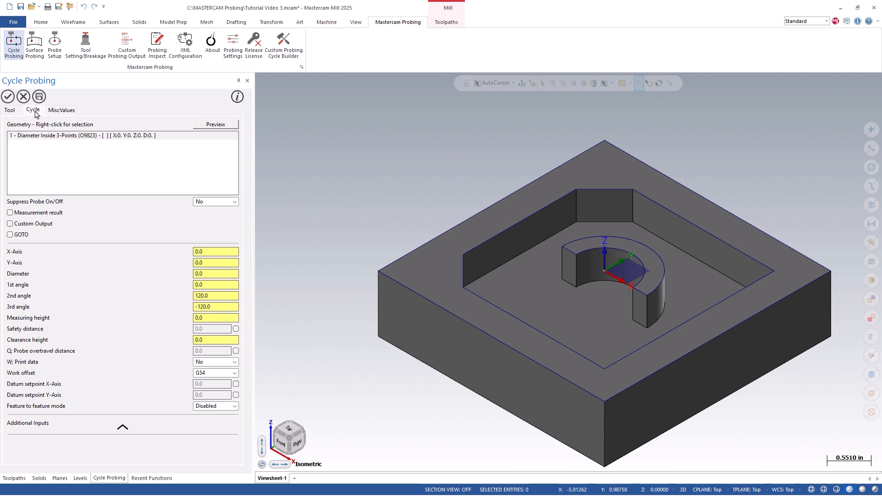
{"action": "right_click", "coordinate": [51, 157]}
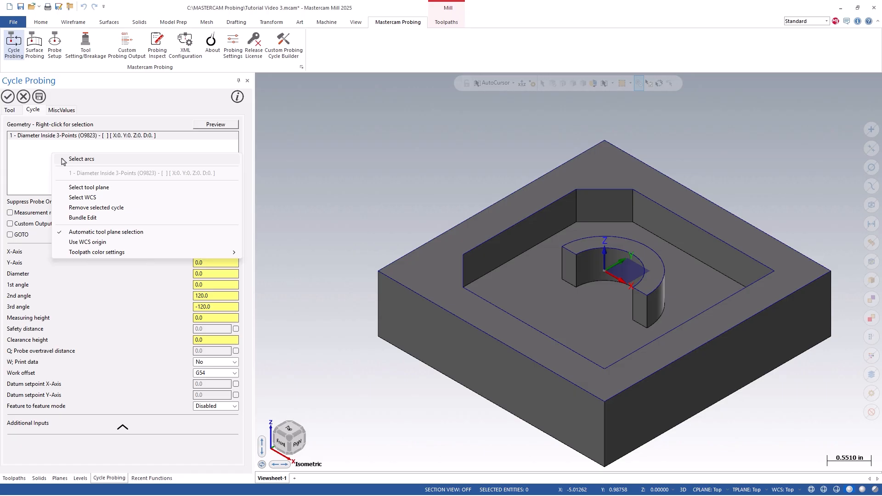
{"action": "left_click", "coordinate": [62, 161]}
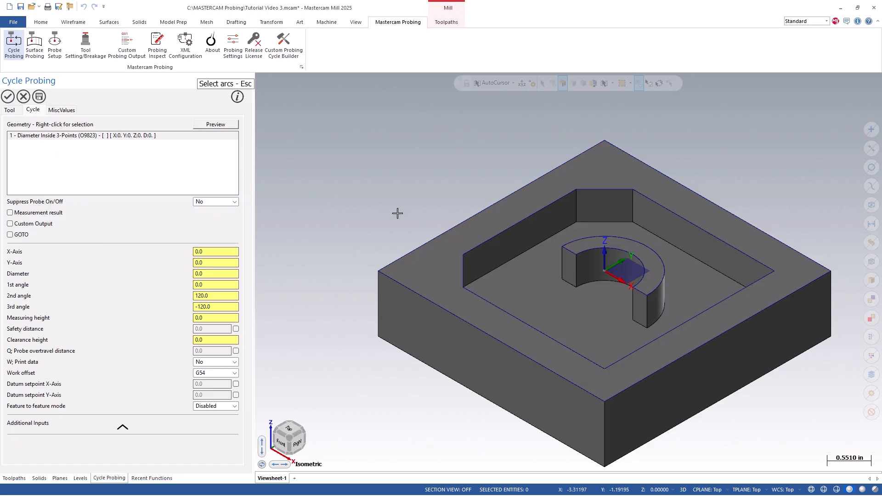
{"action": "left_click", "coordinate": [638, 260]}
{"action": "left_click", "coordinate": [637, 259]}
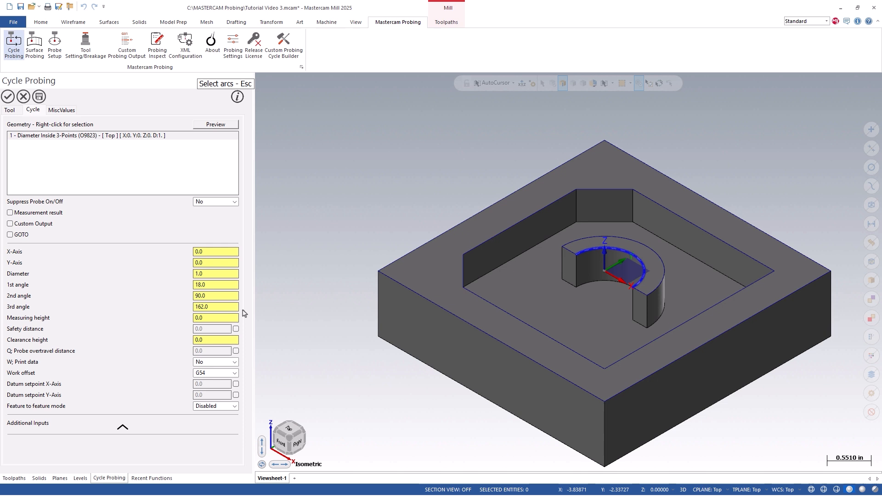
{"action": "mouse_move", "coordinate": [216, 317]}
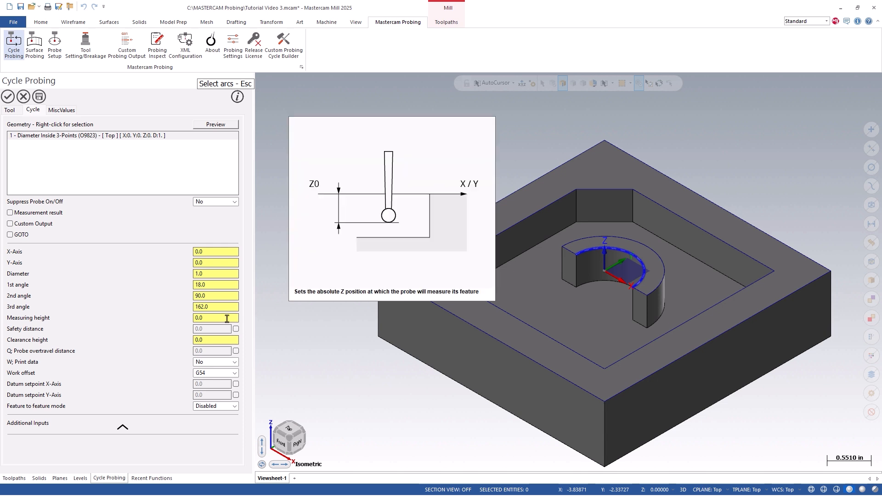
- Set the cycle's measuring height to -0.25
{"action": "left_click_drag", "start_coordinate": [205, 319], "coordinate": [188, 321]}
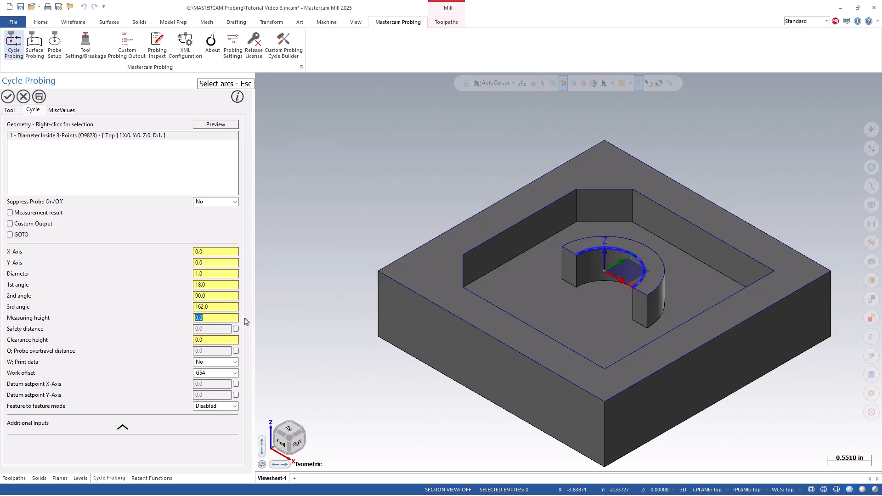
{"action": "left_click", "coordinate": [201, 319]}
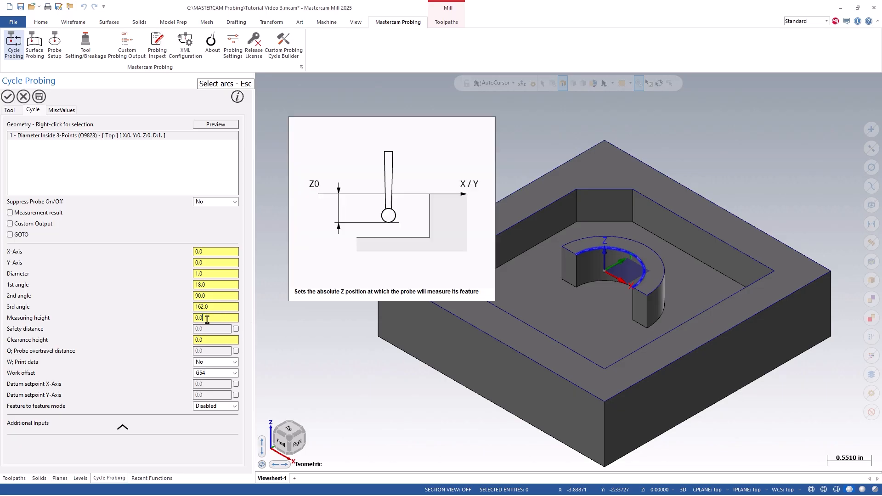
{"action": "left_click_drag", "start_coordinate": [207, 319], "coordinate": [190, 324]}
{"action": "type", "text": "-0.25"}
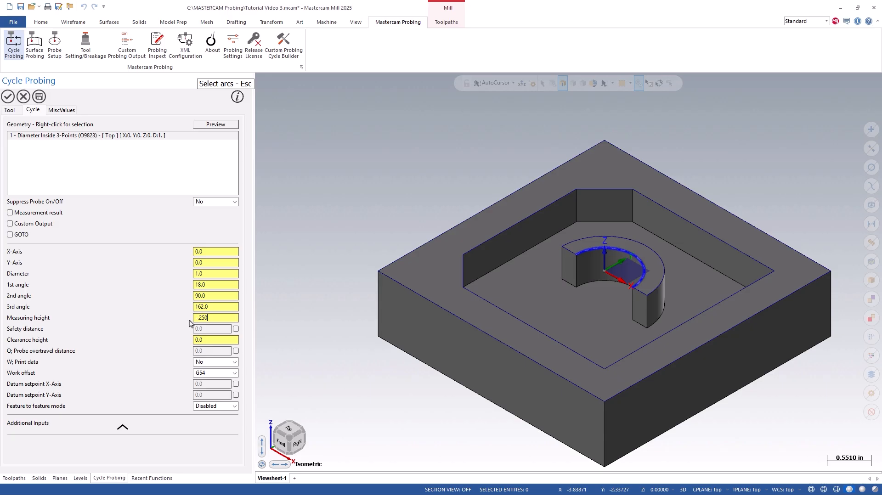
{"action": "key", "text": "Tab"}
{"action": "right_click", "coordinate": [219, 319]}
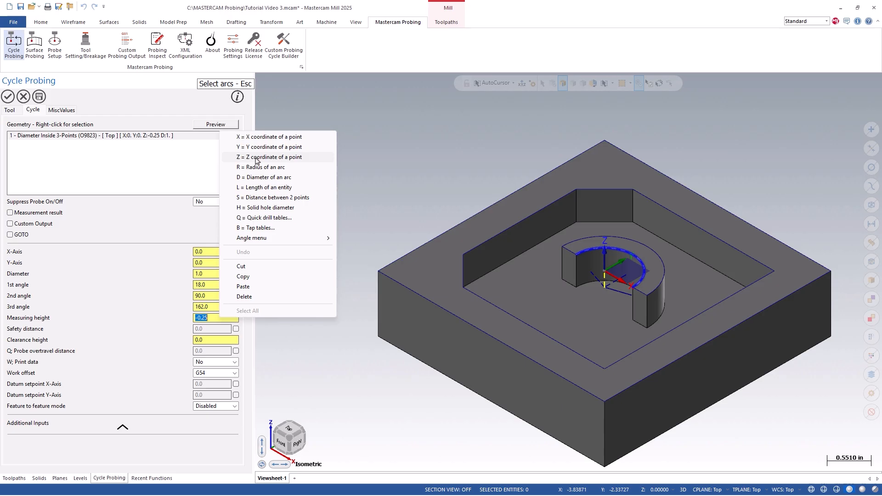
{"action": "left_click", "coordinate": [211, 317]}
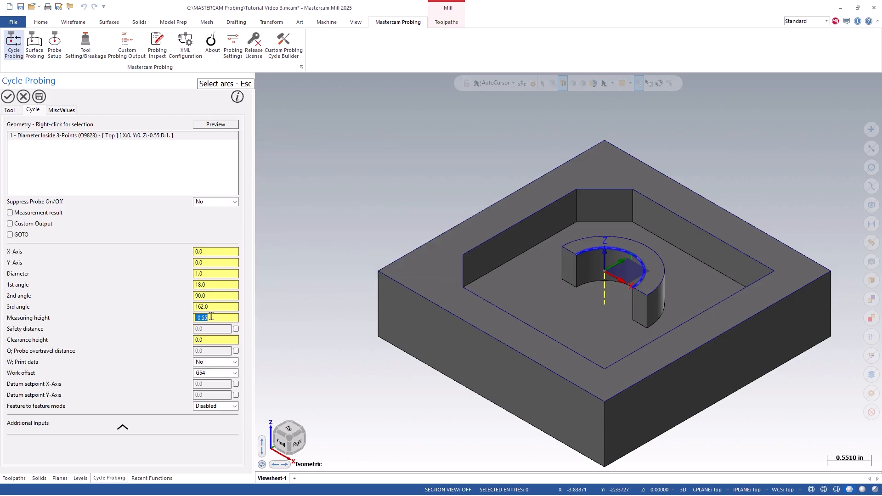
{"action": "scroll", "coordinate": [212, 317], "scroll_direction": "up", "scroll_amount": 2}
{"action": "scroll", "coordinate": [212, 317], "scroll_direction": "down", "scroll_amount": 1}
{"action": "type", "text": "-0.25"}
- Enable a custom safety distance of 0.125
{"action": "left_click", "coordinate": [235, 330]}
{"action": "mouse_move", "coordinate": [213, 329]}
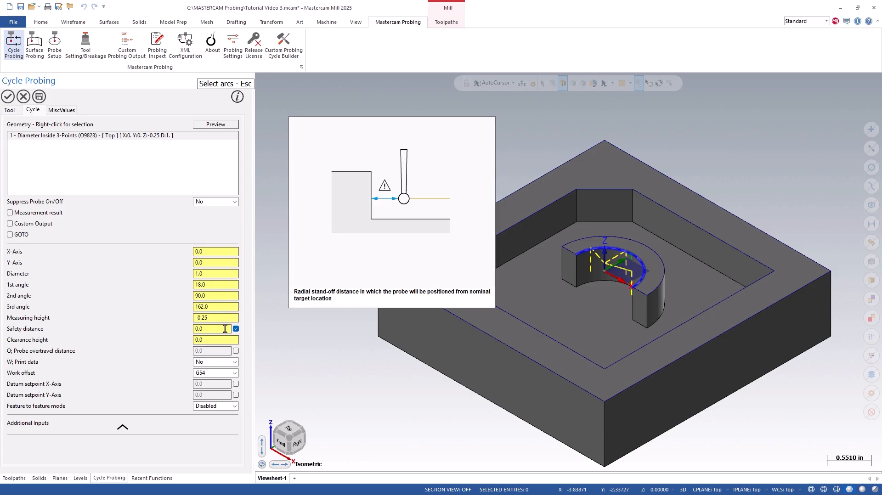
{"action": "double_click", "coordinate": [225, 328]}
{"action": "type", "text": "0.125"}
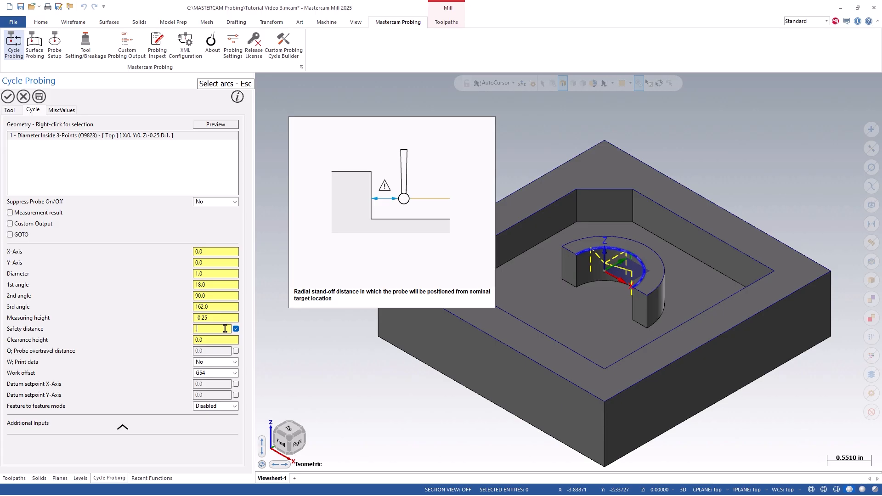
{"action": "key", "text": "Tab"}
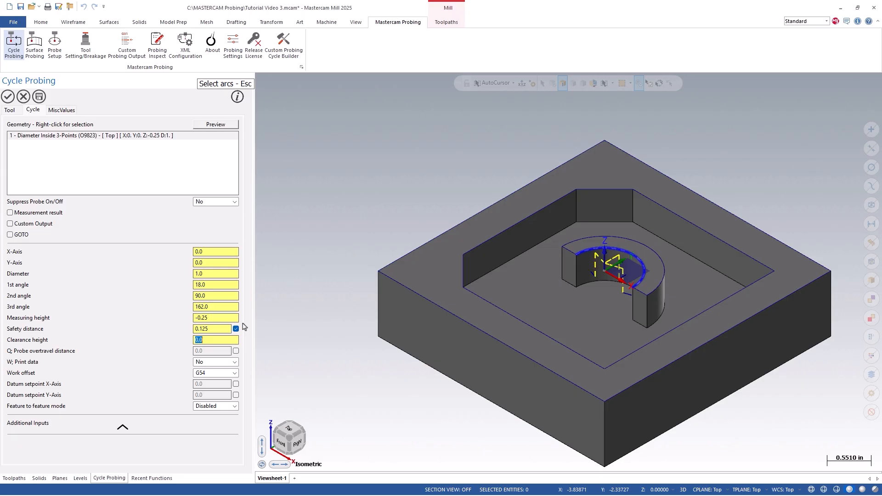
- Turn safety distance back off, set clearance height 1.0 and enable 0.125 probe overtravel
{"action": "left_click", "coordinate": [236, 329]}
{"action": "left_click", "coordinate": [226, 339]}
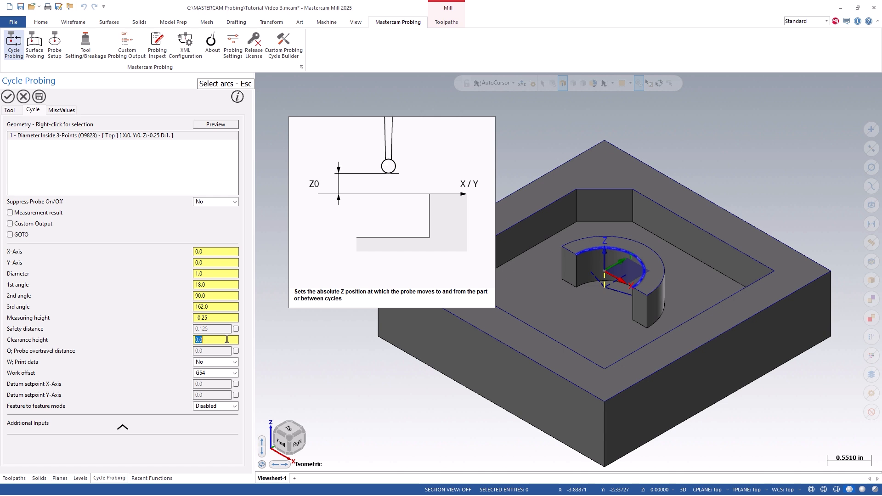
{"action": "type", "text": "1.0"}
{"action": "key", "text": "Return"}
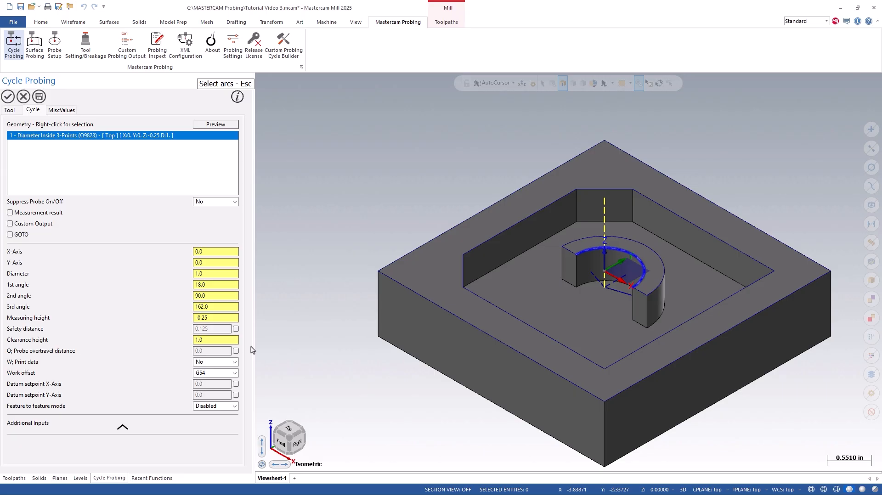
{"action": "left_click", "coordinate": [237, 350]}
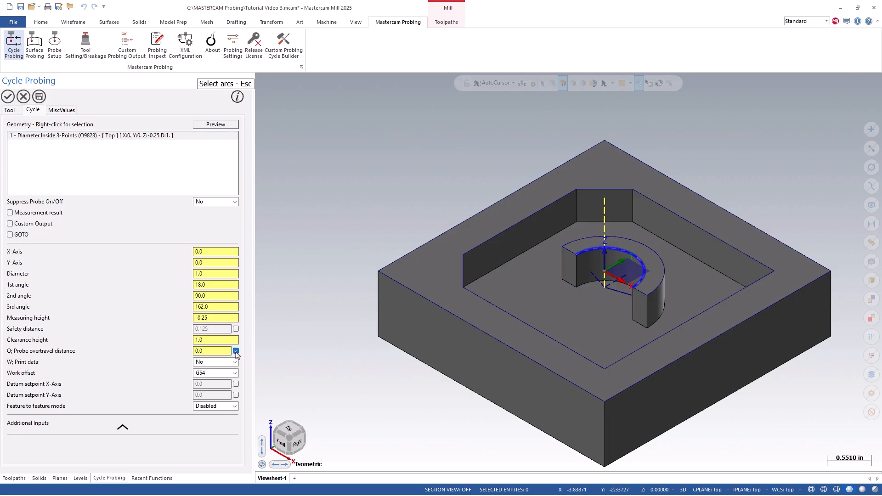
{"action": "double_click", "coordinate": [207, 351]}
{"action": "type", "text": ".1"}
{"action": "type", "text": "25"}
{"action": "key", "text": "Return"}
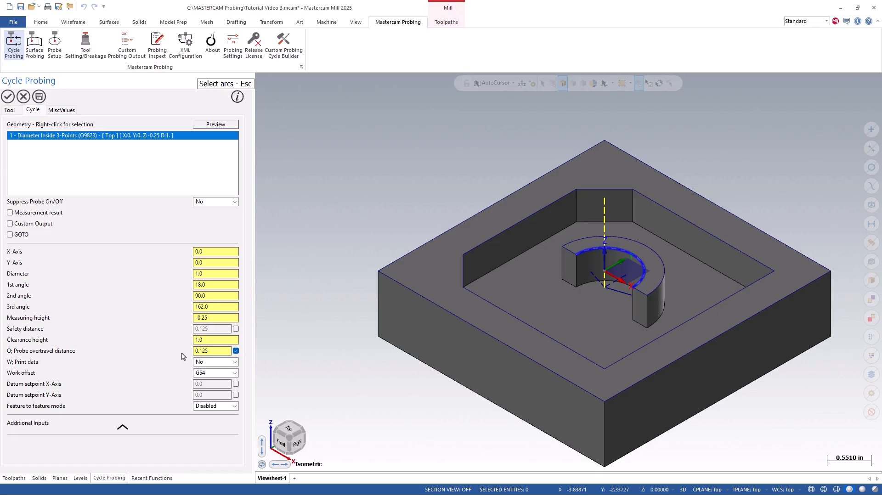
- Set the cycle's work offset to G154 P10
{"action": "left_click", "coordinate": [207, 372]}
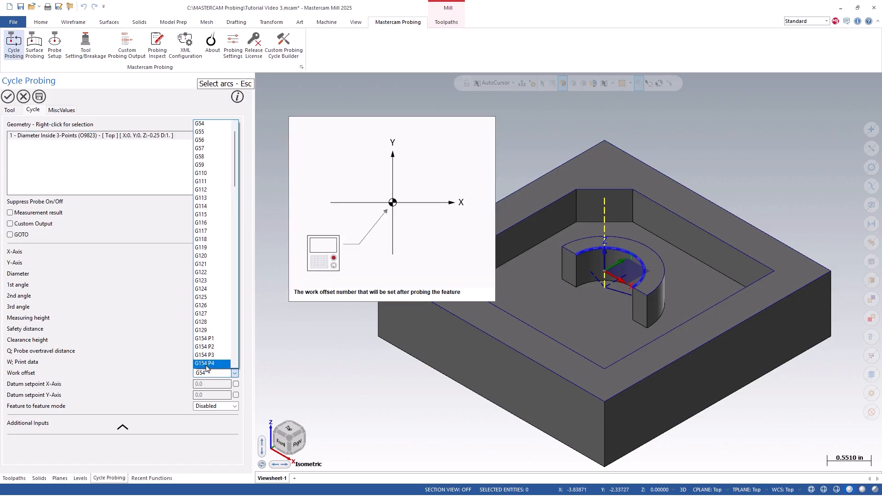
{"action": "scroll", "coordinate": [206, 369], "scroll_direction": "down", "scroll_amount": 1}
{"action": "scroll", "coordinate": [206, 368], "scroll_direction": "down", "scroll_amount": 1}
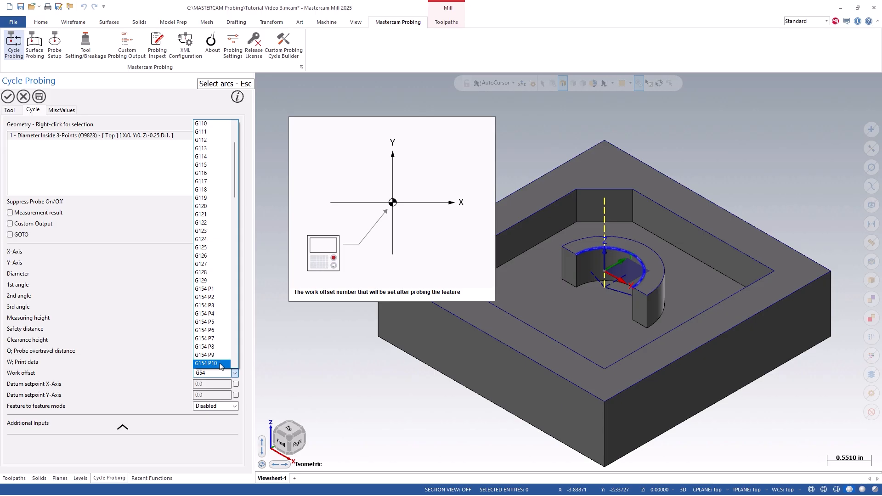
{"action": "left_click", "coordinate": [221, 363]}
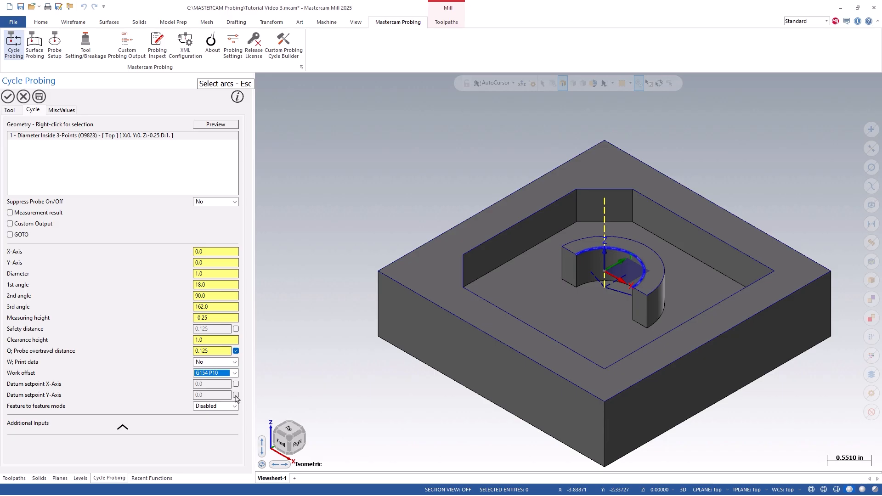
- Keep Suppress Probe at No and store Actual: Diameter and Deviation: Diameter as measurement results
{"action": "left_click", "coordinate": [234, 202]}
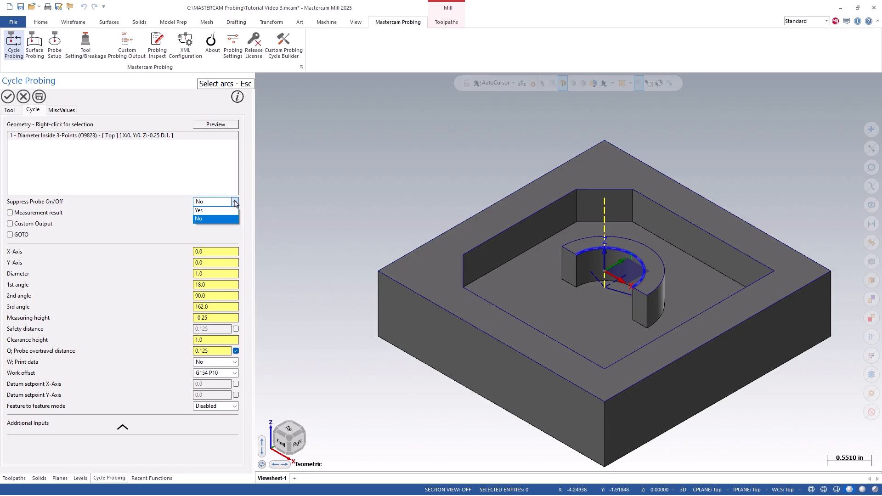
{"action": "left_click", "coordinate": [235, 203]}
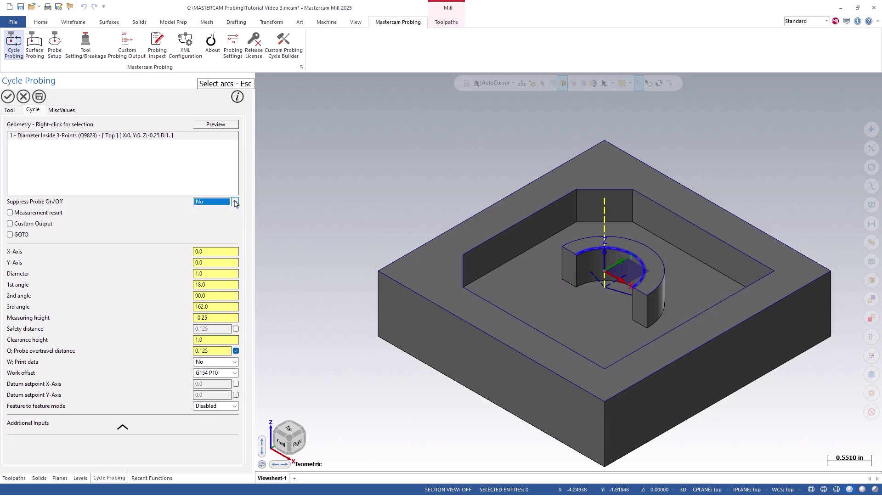
{"action": "left_click", "coordinate": [32, 215]}
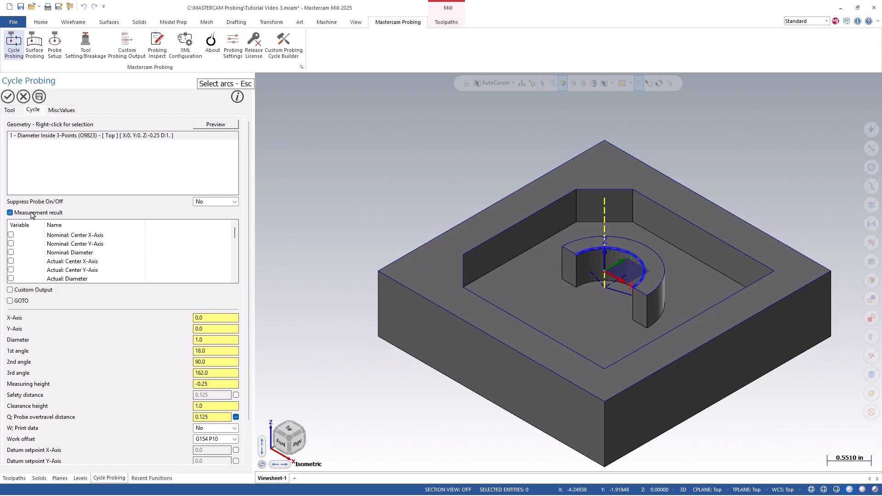
{"action": "left_click", "coordinate": [234, 280]}
{"action": "left_click", "coordinate": [234, 281]}
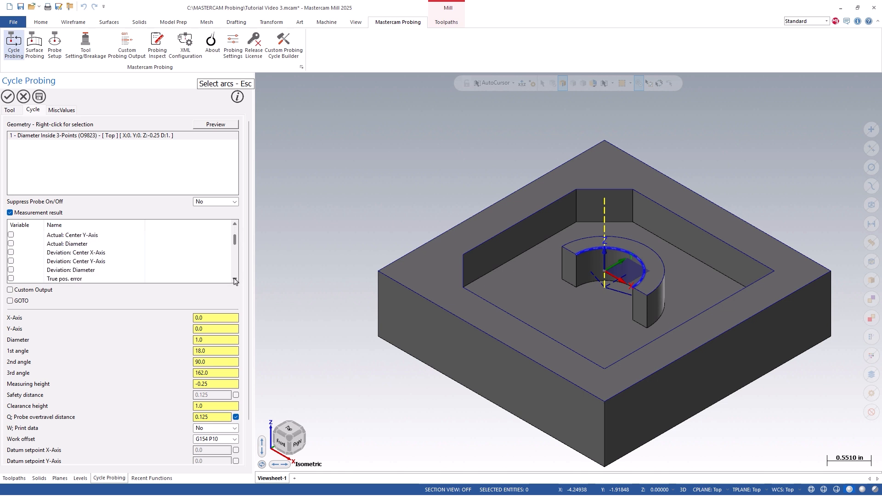
{"action": "left_click", "coordinate": [10, 244]}
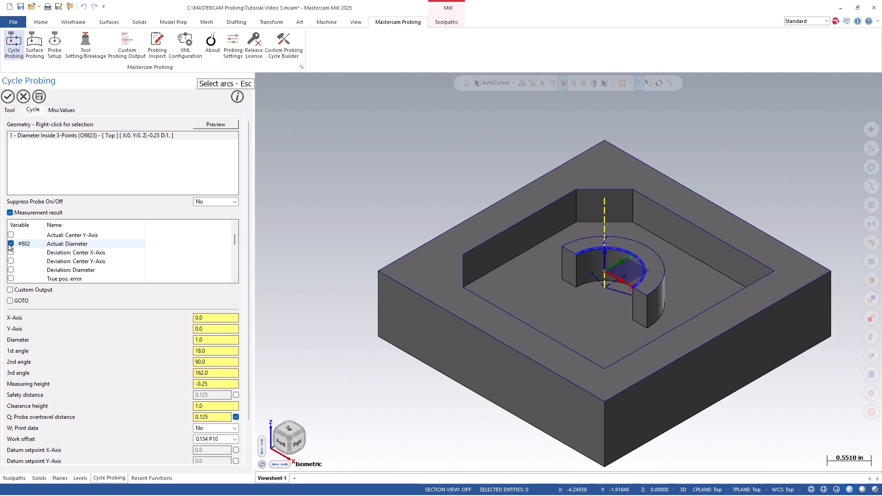
{"action": "left_click", "coordinate": [11, 270]}
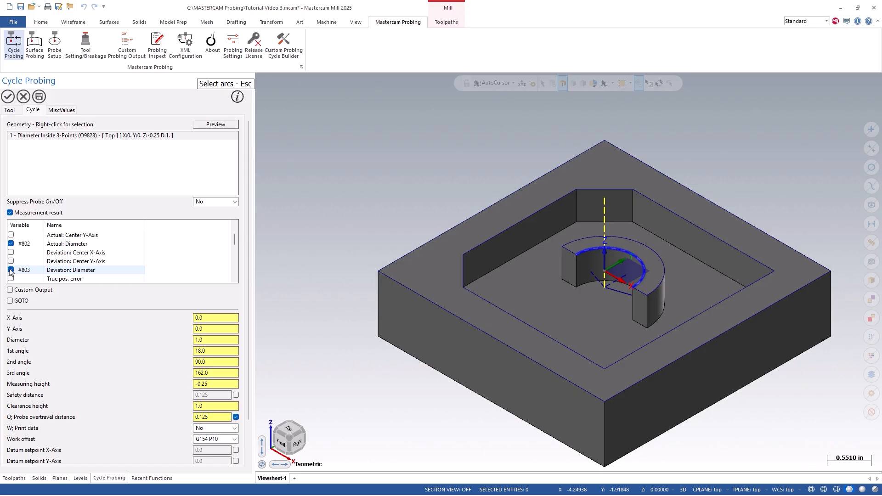
- Accept the inside 3-point cycle as operation 7 and backplot its probe motion
{"action": "left_click", "coordinate": [8, 97]}
{"action": "left_click", "coordinate": [8, 95]}
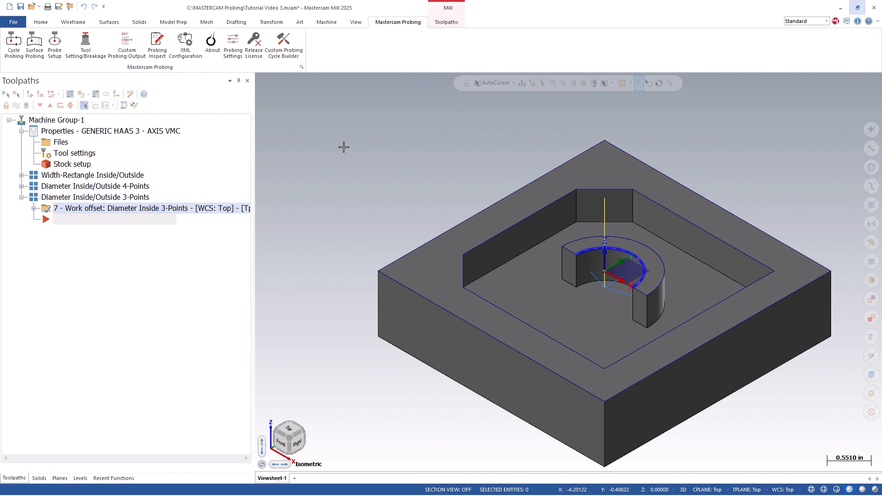
- Add a Diameter Outside 3-Points cycle and comment it 'Set G154P10'
{"action": "left_click", "coordinate": [11, 55]}
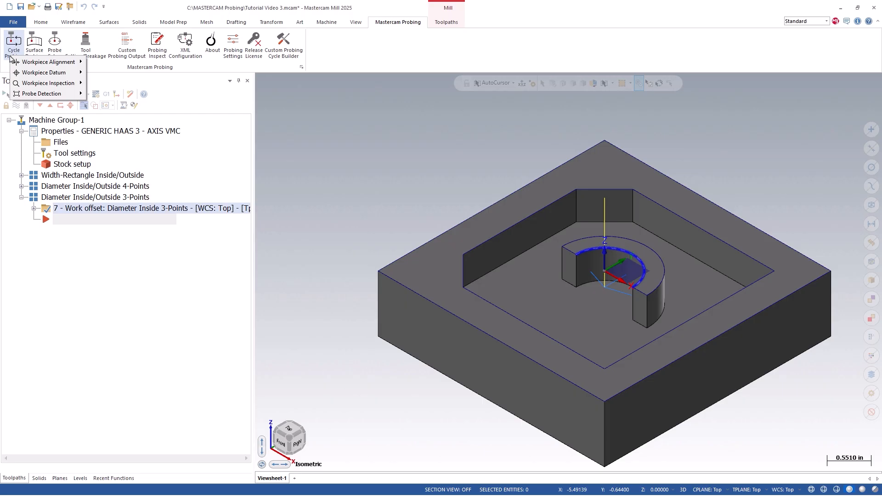
{"action": "mouse_move", "coordinate": [44, 72]}
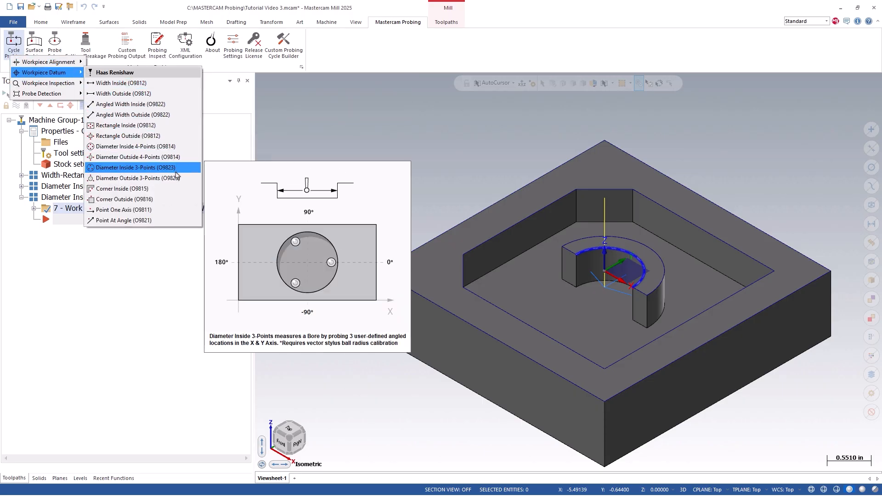
{"action": "left_click", "coordinate": [183, 182]}
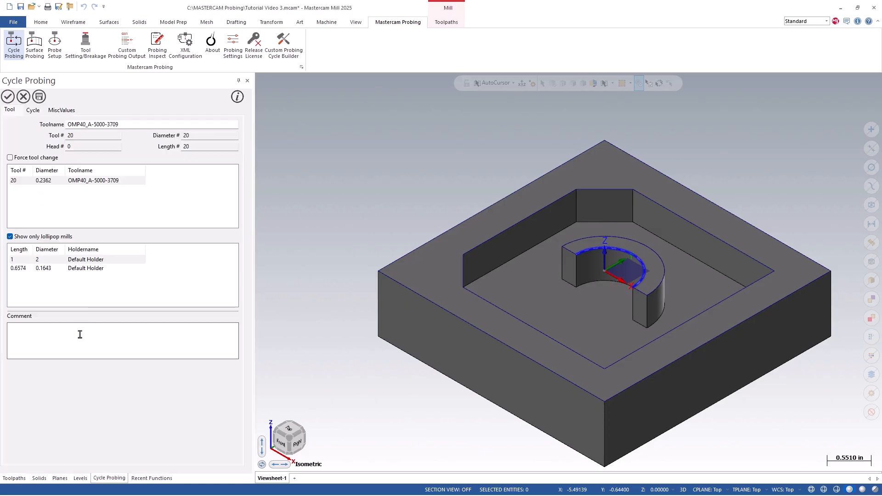
{"action": "left_click", "coordinate": [79, 335]}
{"action": "type", "text": "Set G154P10"}
- Select the boss's outer arc as geometry: diameter 1.5, probe angles 18, 90, 162
{"action": "left_click", "coordinate": [33, 111]}
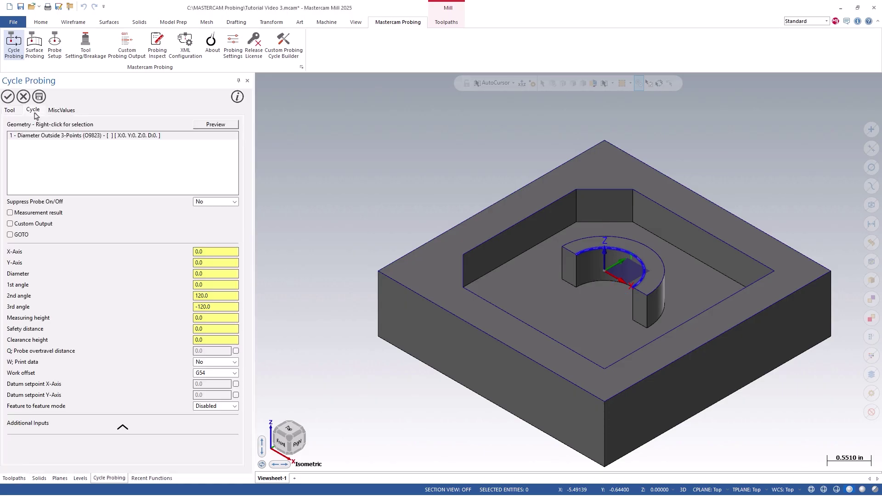
{"action": "right_click", "coordinate": [61, 160]}
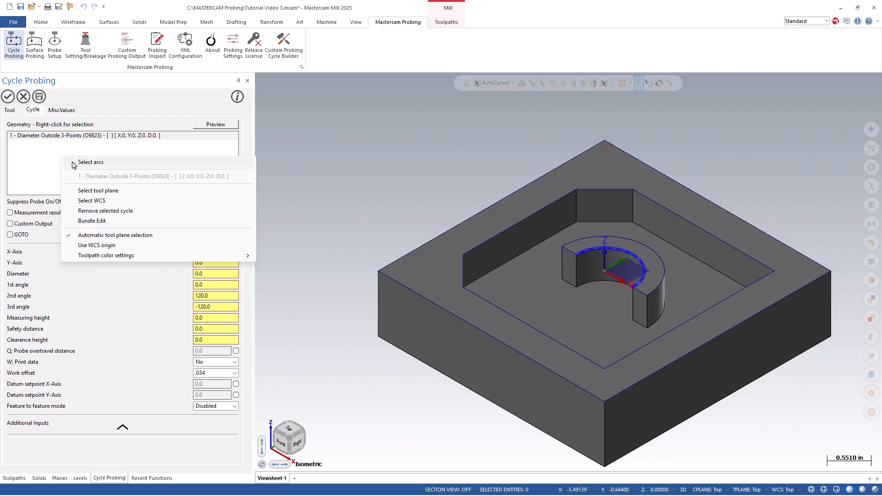
{"action": "left_click", "coordinate": [83, 163]}
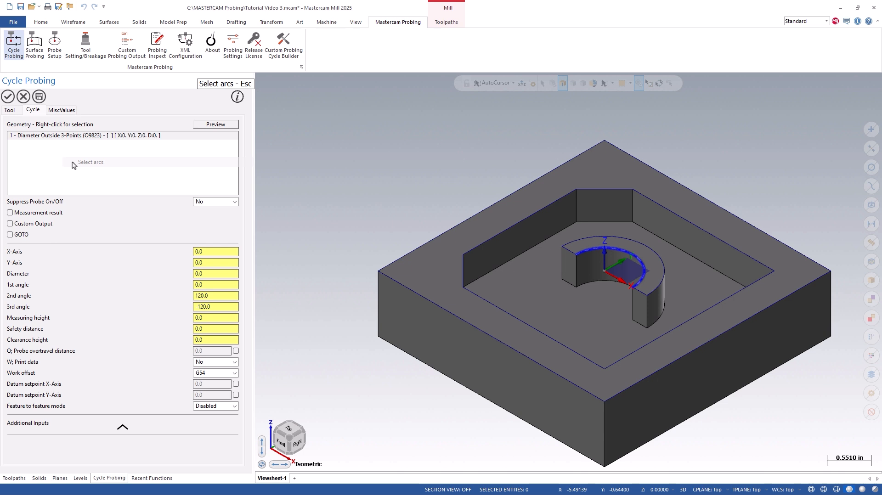
{"action": "left_click", "coordinate": [623, 242]}
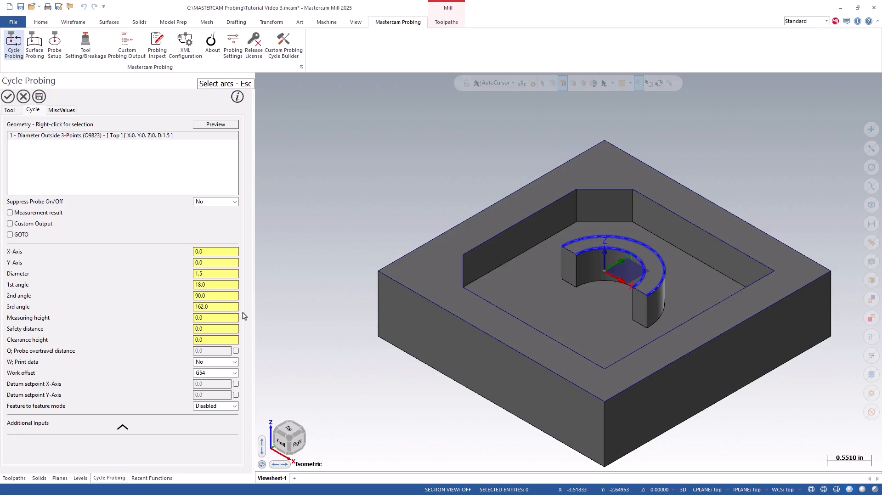
- Set measuring height -0.25, safety distance 0.25, clearance height 1.0 and 0.125 probe overtravel
{"action": "mouse_move", "coordinate": [214, 318]}
{"action": "double_click", "coordinate": [200, 317]}
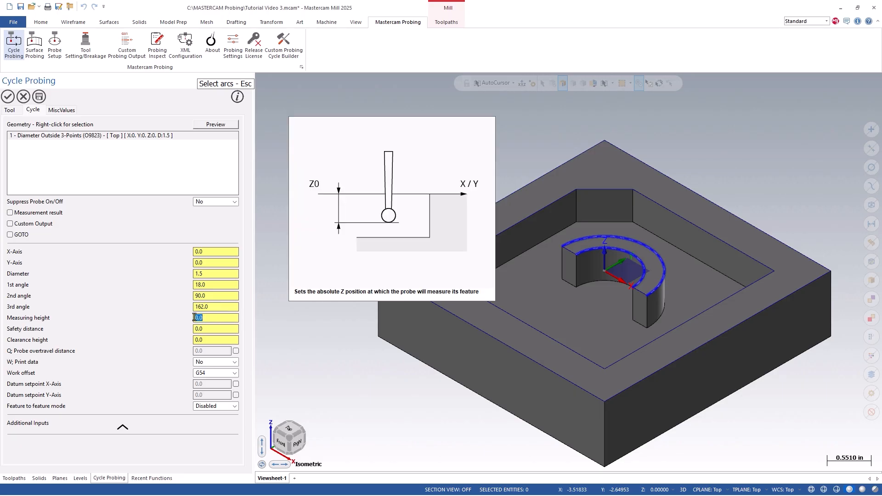
{"action": "type", "text": "-.250"}
{"action": "key", "text": "Tab"}
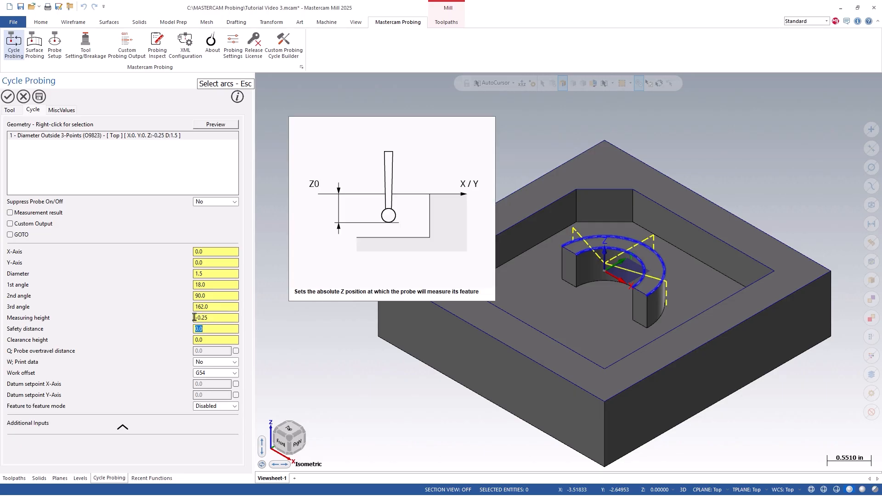
{"action": "type", "text": ".2"}
{"action": "type", "text": "50"}
{"action": "key", "text": "Tab"}
{"action": "type", "text": "1"}
{"action": "key", "text": "Tab"}
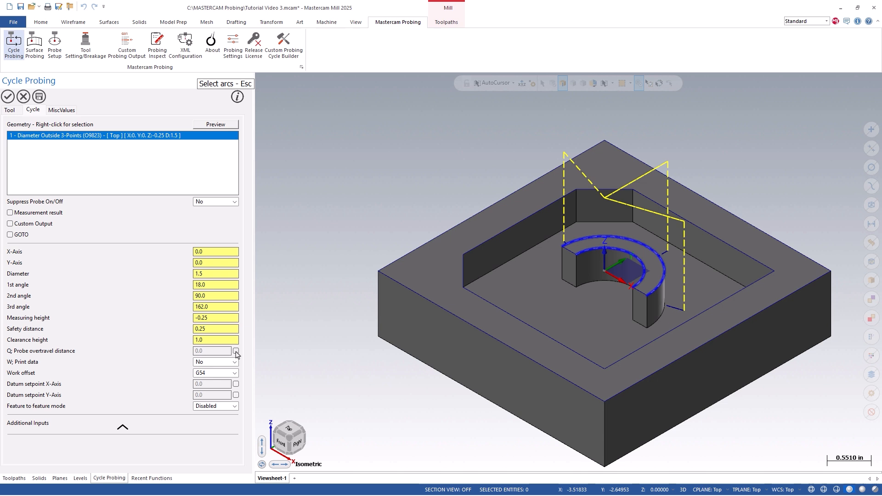
{"action": "left_click", "coordinate": [236, 351]}
{"action": "type", "text": ".125"}
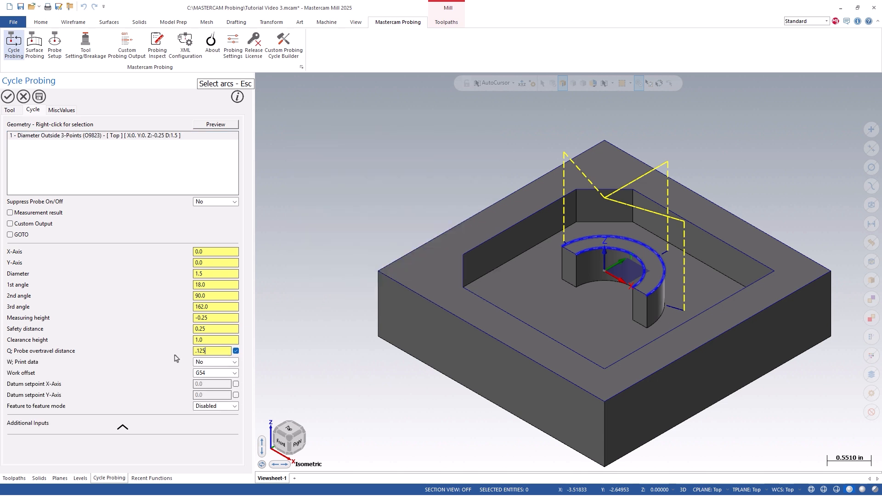
{"action": "key", "text": "Tab"}
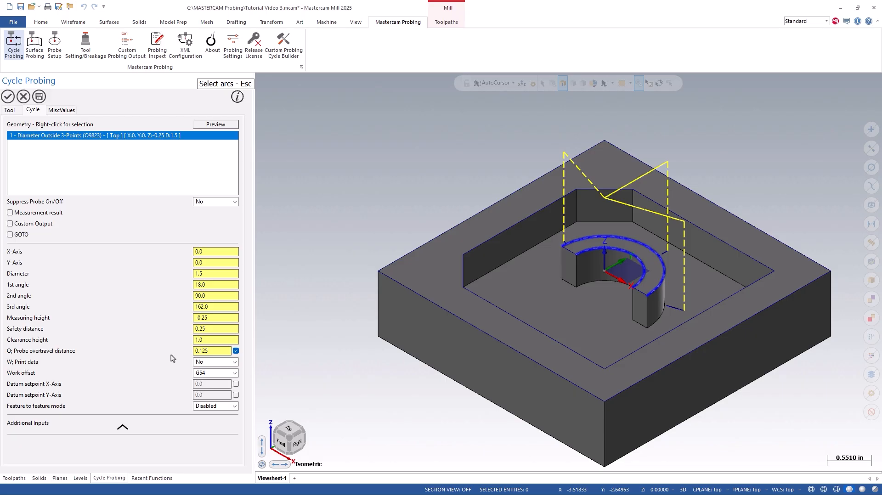
- Set work offset G154 P10 and accept the outside cycle as operation 8
{"action": "left_click", "coordinate": [208, 373]}
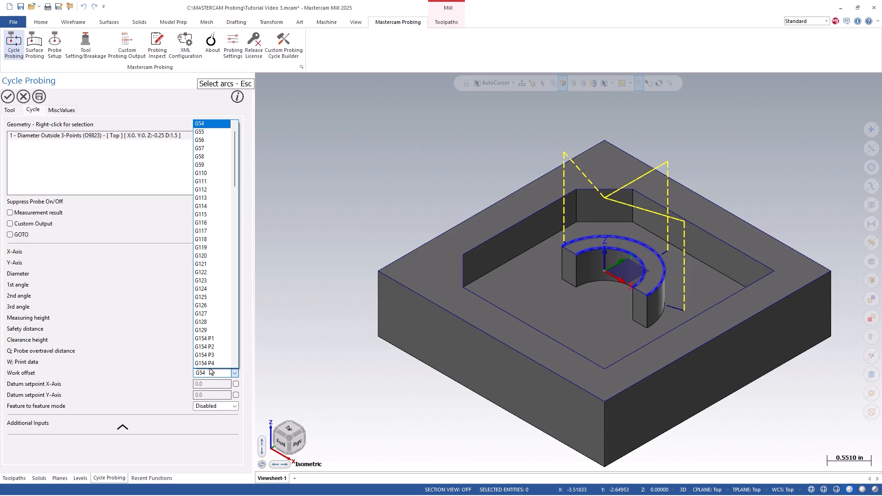
{"action": "scroll", "coordinate": [215, 368], "scroll_direction": "down", "scroll_amount": 2}
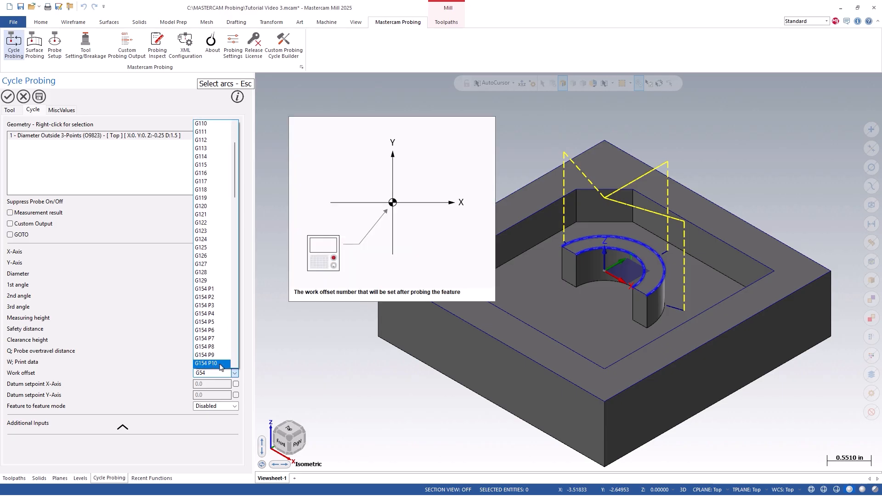
{"action": "left_click", "coordinate": [221, 364]}
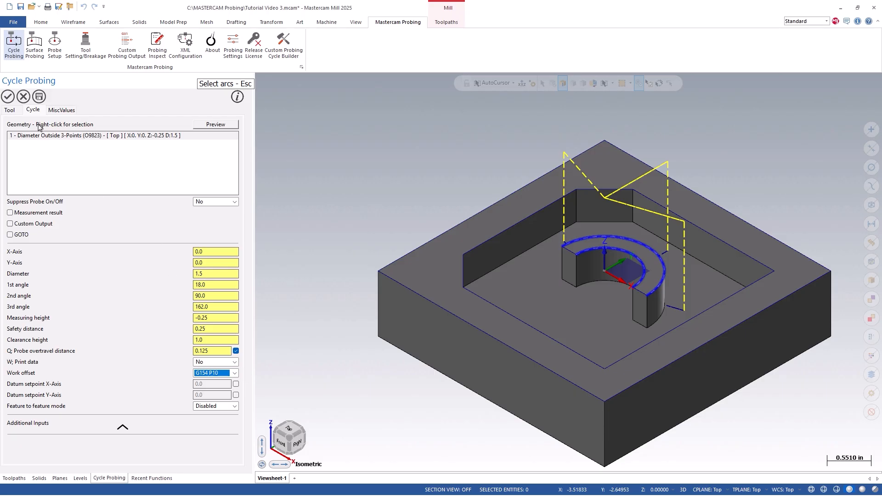
{"action": "left_click", "coordinate": [7, 97]}
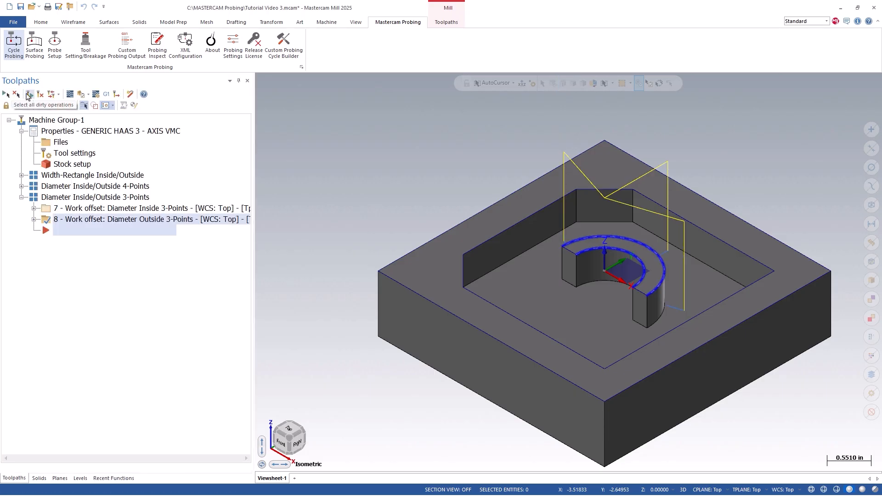
- Backplot operation 8's probing moves, then start posting the operations to NC code
{"action": "left_click", "coordinate": [69, 94]}
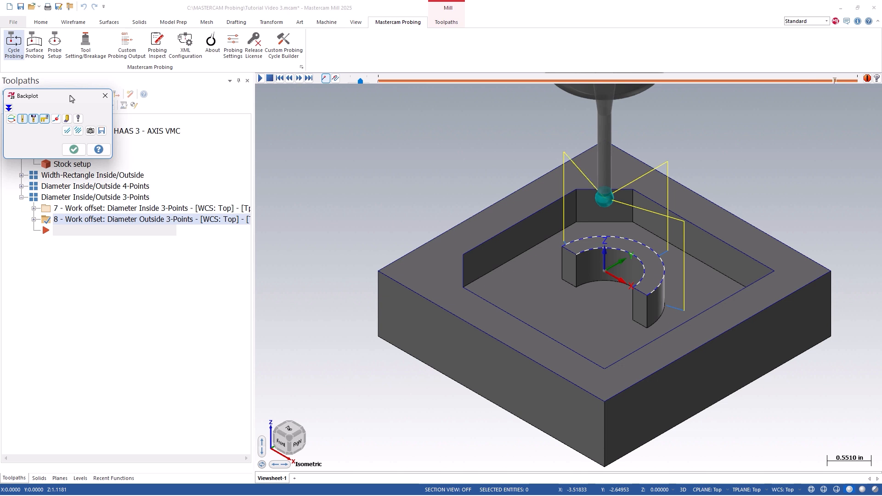
{"action": "left_click", "coordinate": [74, 149]}
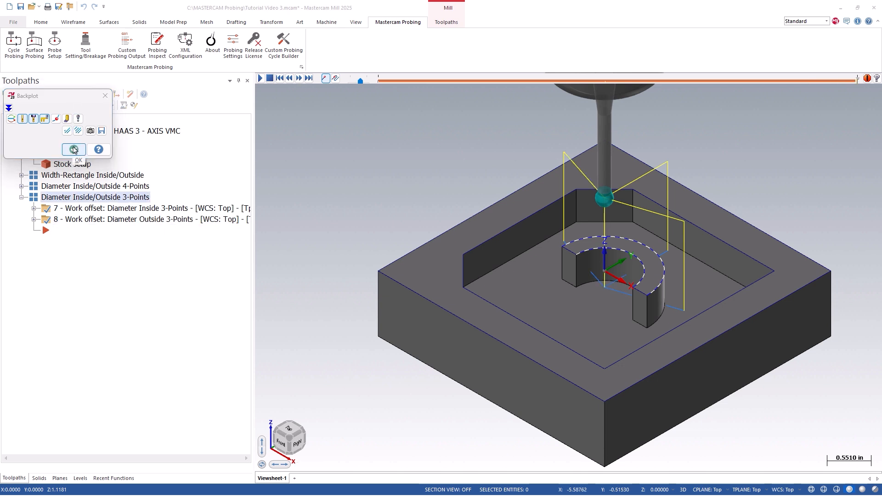
{"action": "left_click", "coordinate": [101, 105]}
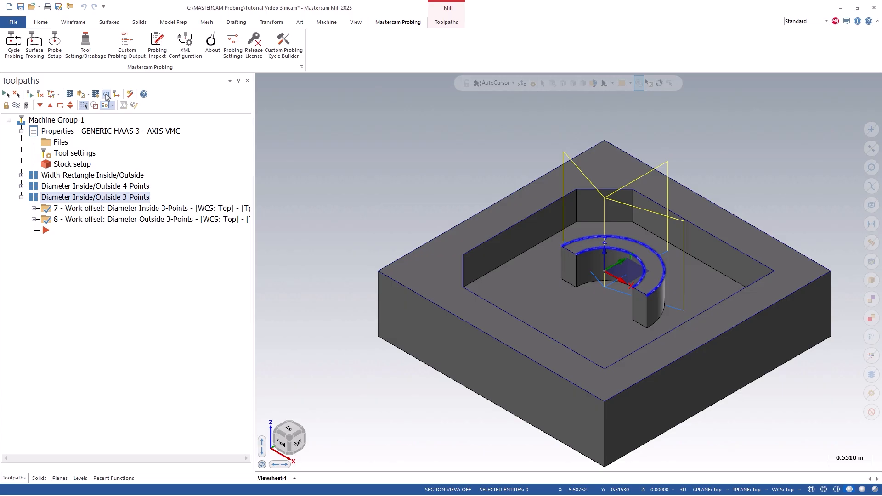
- Post the selected probing operations, overwriting T.NC and answering No to partial NCI output
{"action": "left_click", "coordinate": [34, 159]}
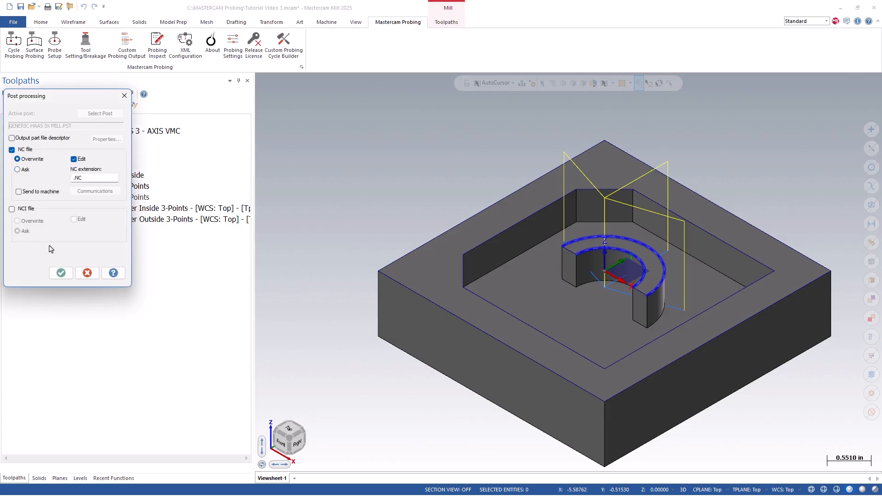
{"action": "left_click", "coordinate": [60, 274]}
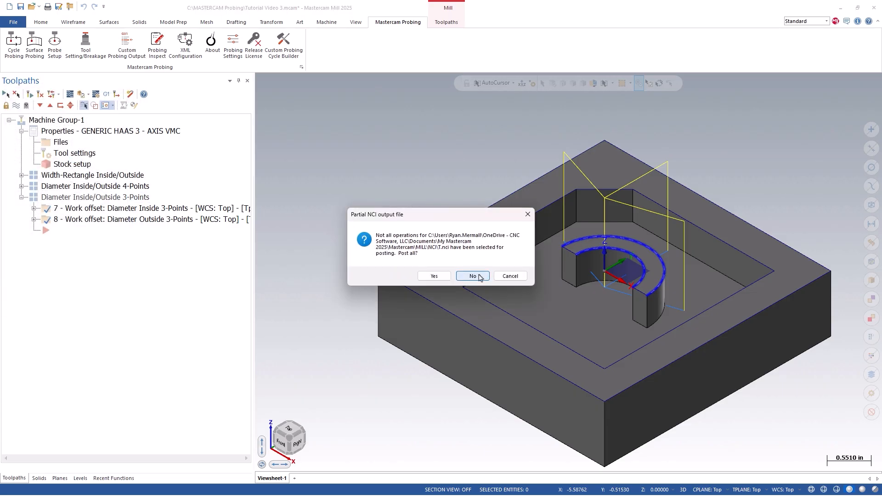
{"action": "left_click", "coordinate": [474, 276]}
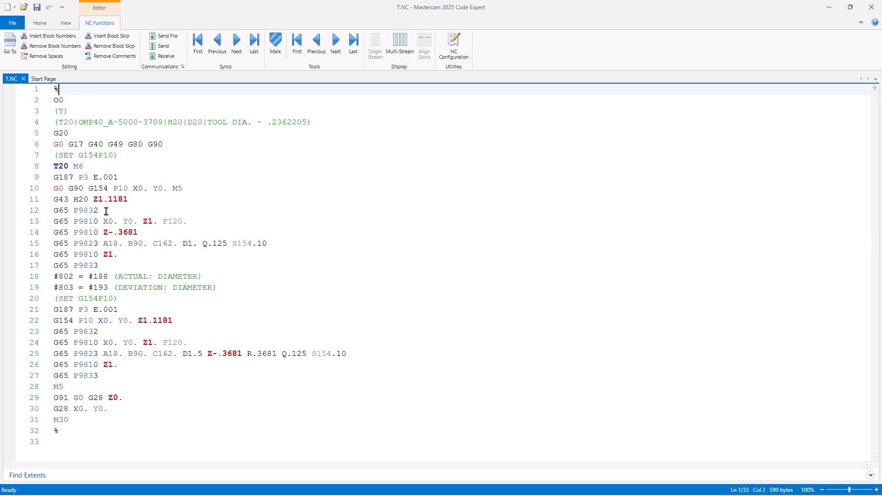
{"action": "left_click_drag", "start_coordinate": [106, 210], "coordinate": [58, 211]}
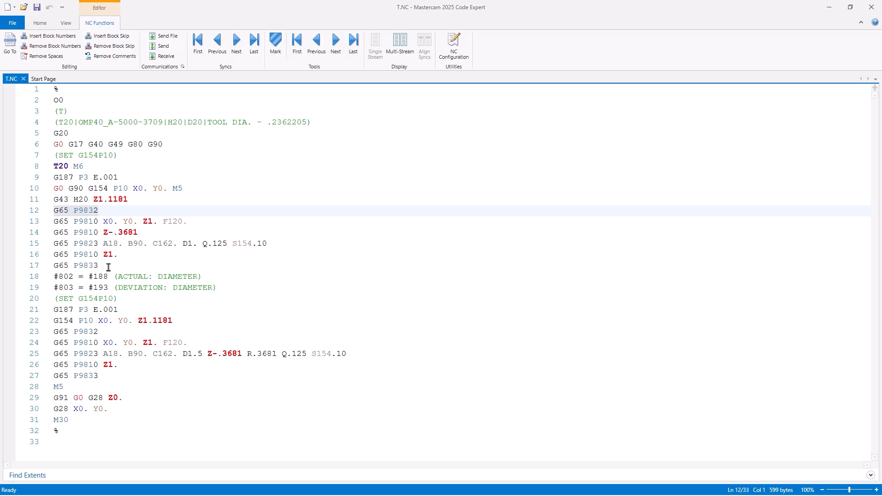
{"action": "left_click_drag", "start_coordinate": [110, 267], "coordinate": [48, 270]}
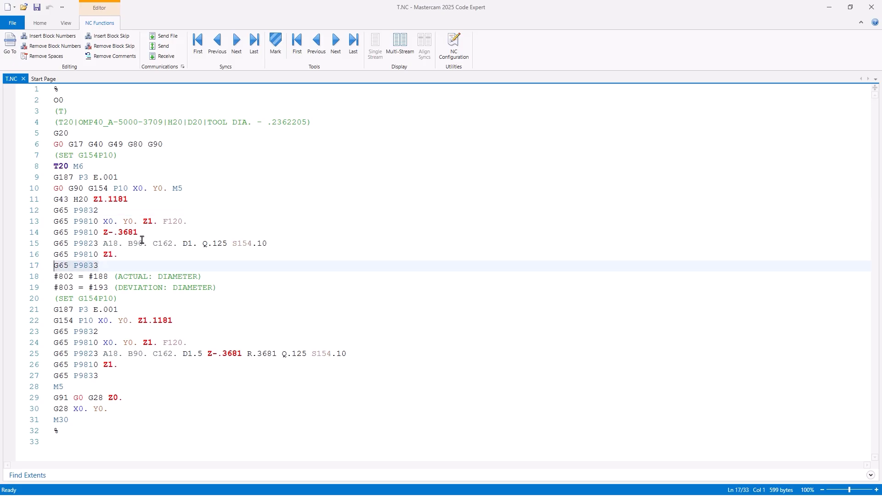
{"action": "left_click_drag", "start_coordinate": [148, 233], "coordinate": [50, 222]}
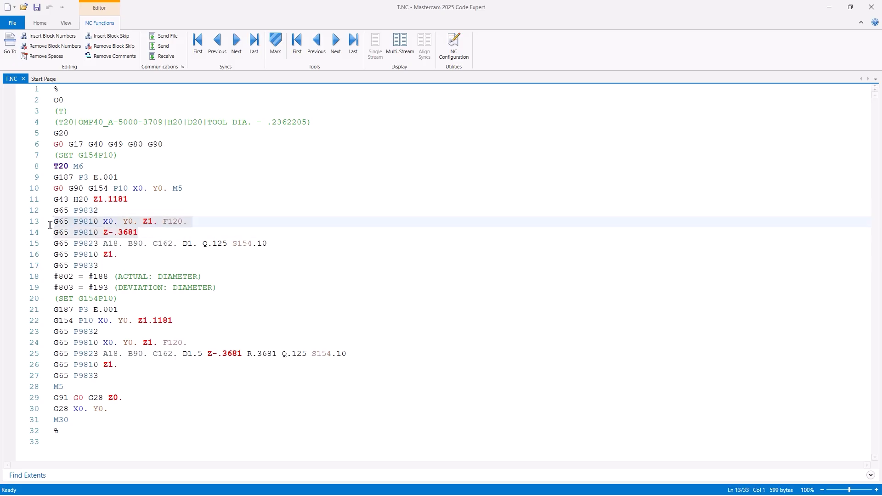
{"action": "left_click_drag", "start_coordinate": [119, 254], "coordinate": [49, 254]}
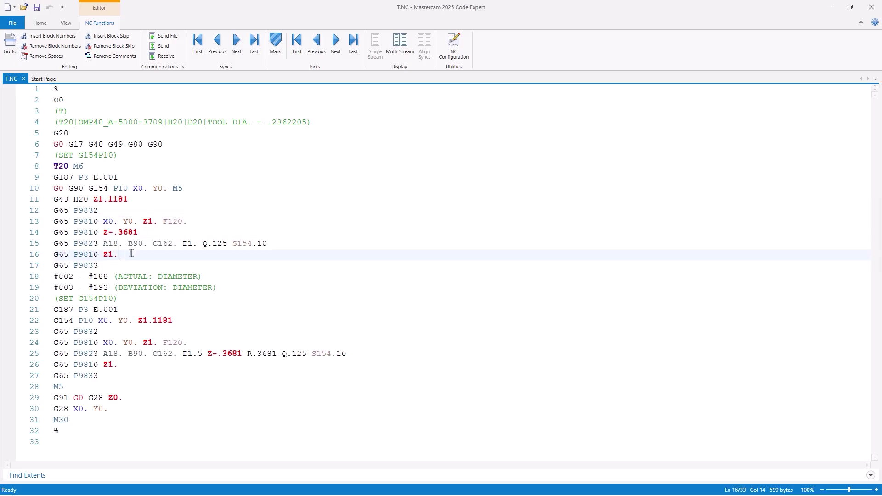
{"action": "left_click", "coordinate": [55, 244]}
{"action": "left_click_drag", "start_coordinate": [55, 244], "coordinate": [182, 246]}
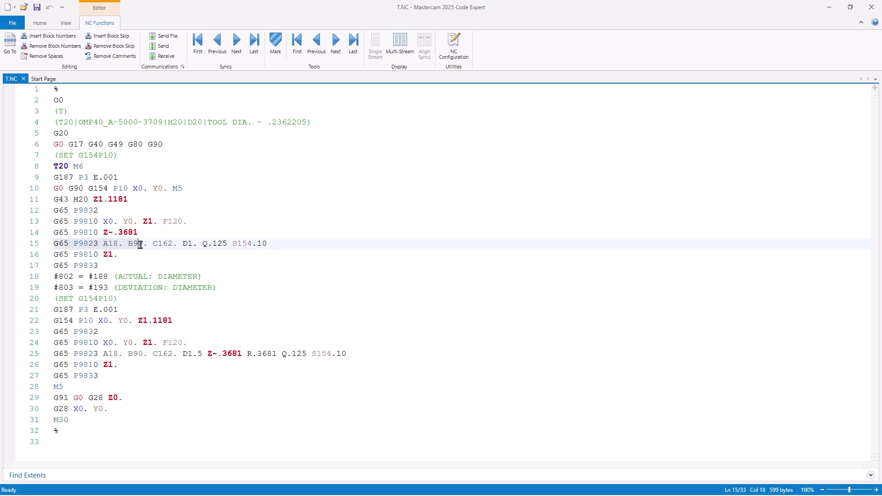
{"action": "left_click", "coordinate": [182, 245]}
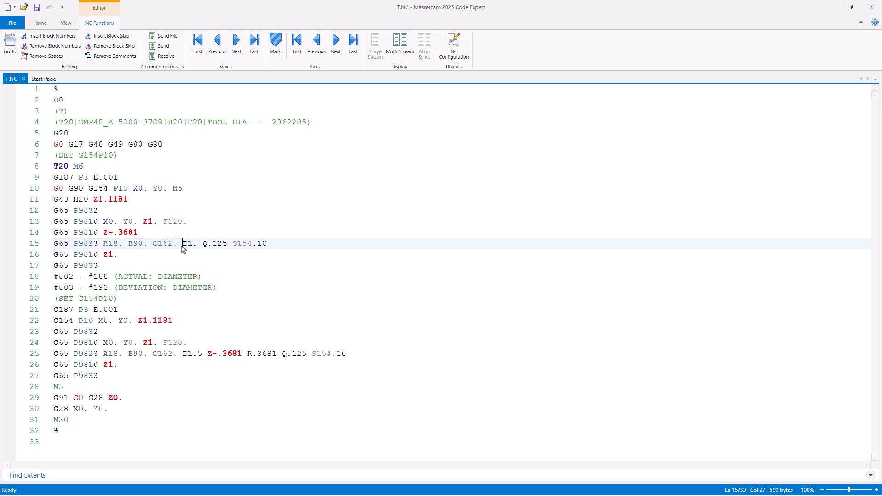
{"action": "left_click_drag", "start_coordinate": [203, 245], "coordinate": [228, 245]}
{"action": "left_click", "coordinate": [232, 245]}
{"action": "left_click", "coordinate": [270, 249], "text": "shift"}
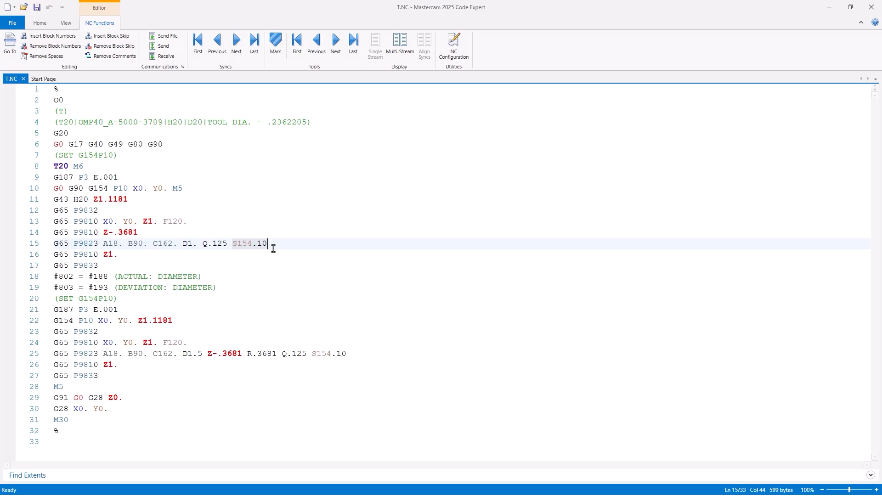
{"action": "left_click_drag", "start_coordinate": [218, 288], "coordinate": [36, 276]}
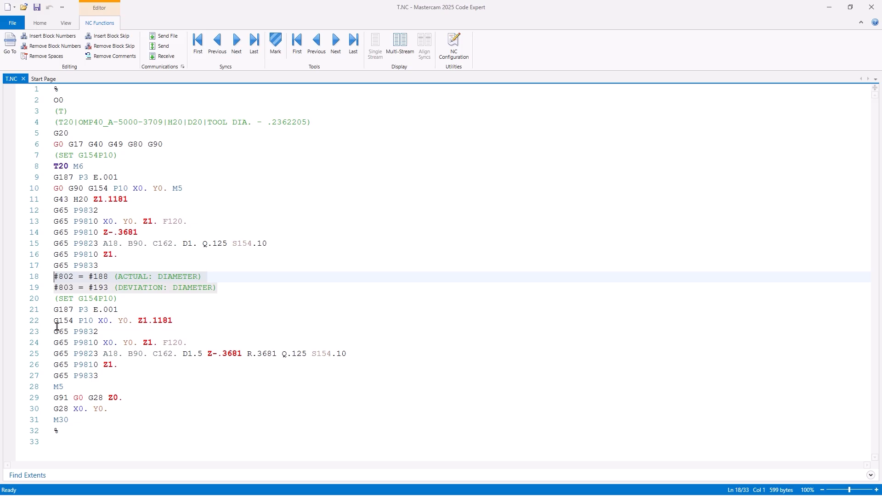
{"action": "left_click_drag", "start_coordinate": [54, 333], "coordinate": [124, 374]}
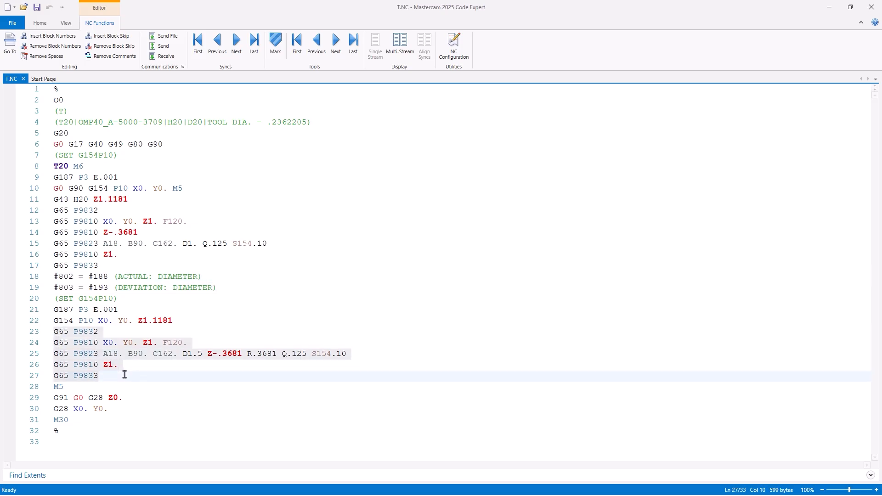
{"action": "left_click", "coordinate": [124, 374]}
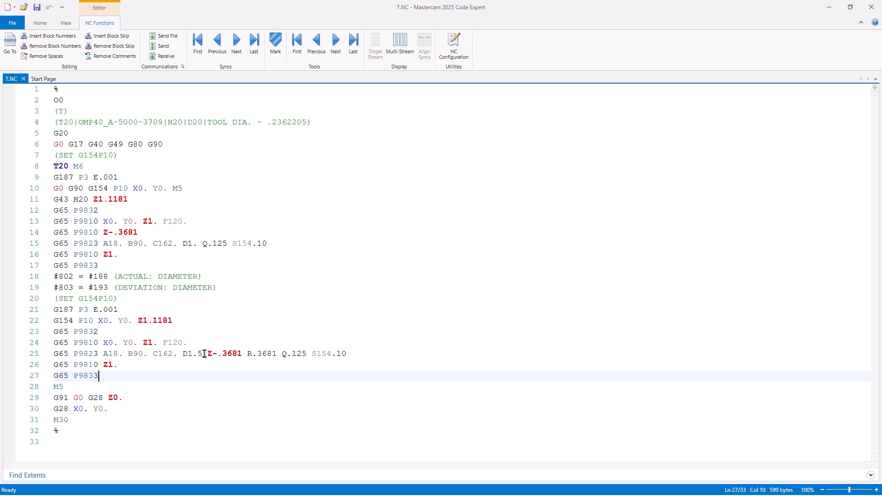
{"action": "double_click", "coordinate": [219, 353]}
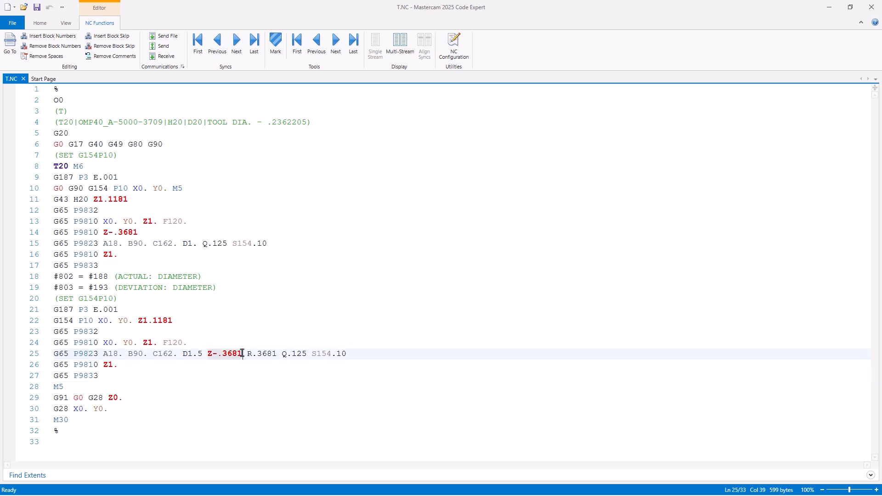
{"action": "left_click", "coordinate": [241, 354]}
{"action": "double_click", "coordinate": [263, 354]}
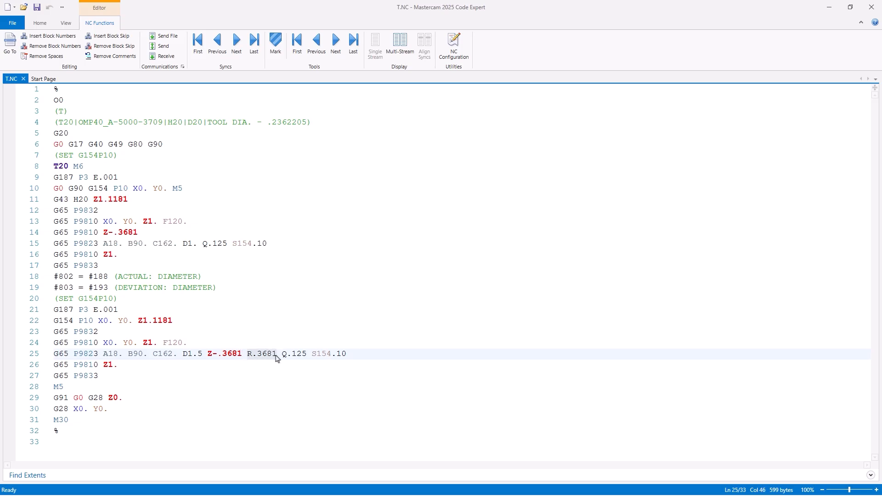
{"action": "left_click", "coordinate": [276, 358]}
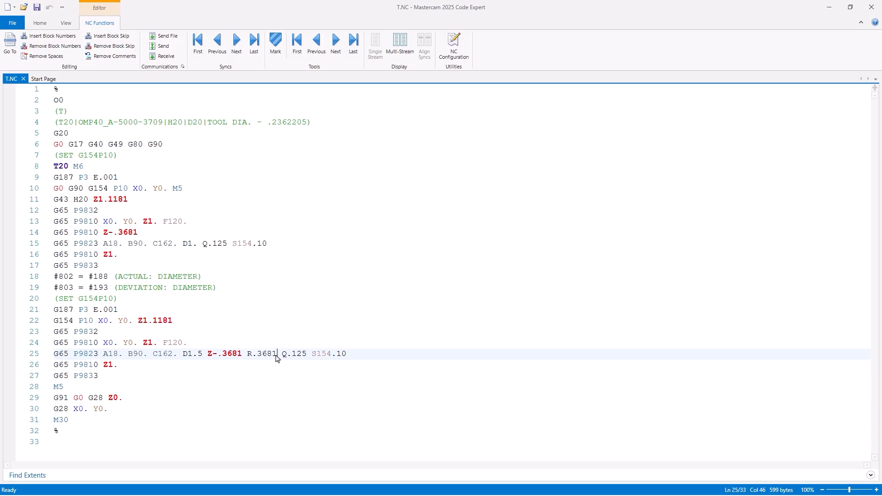